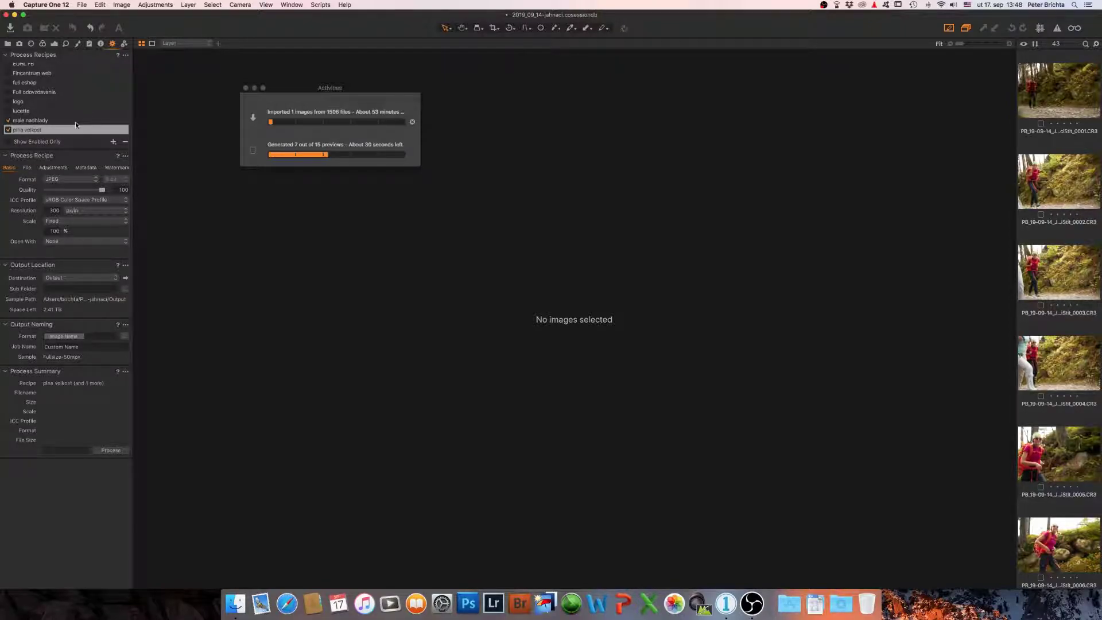
- Disable the enabled "male nahlady" and "plna velkost" process recipes
mouse_move(75, 124)
scroll(52, 89, "up", 3)
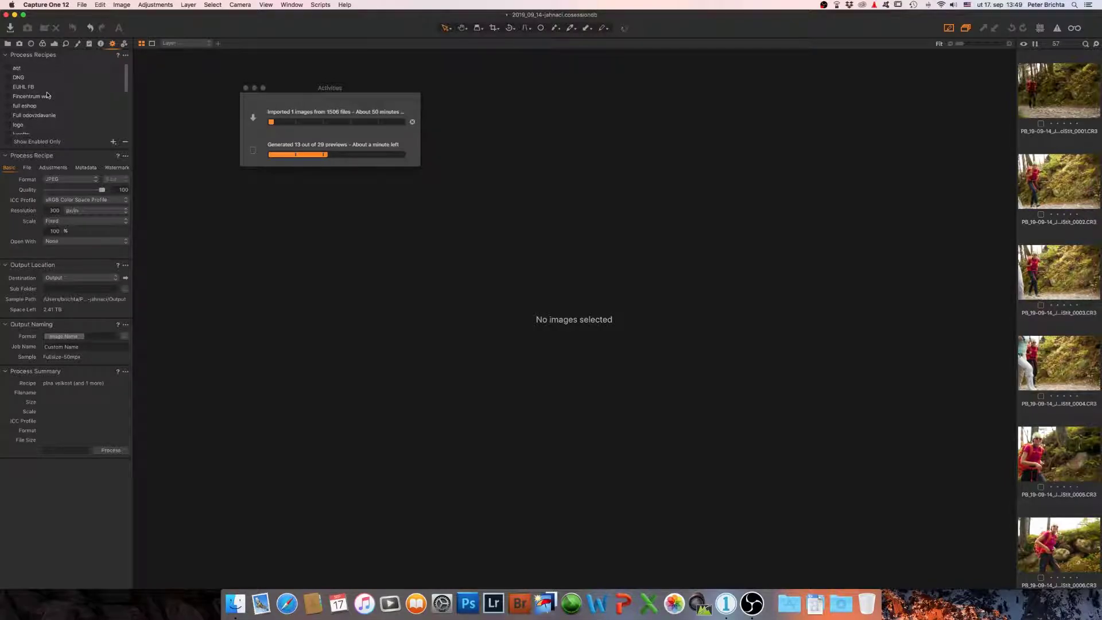
scroll(50, 93, "down", 1)
scroll(50, 93, "up", 2)
scroll(25, 117, "down", 5)
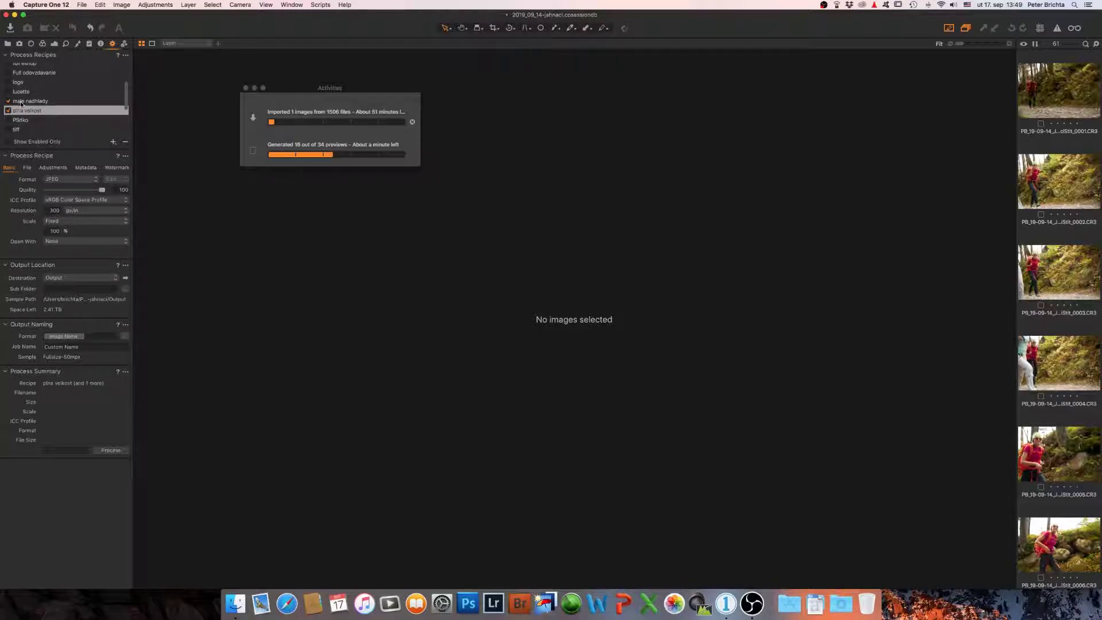
left_click(21, 103)
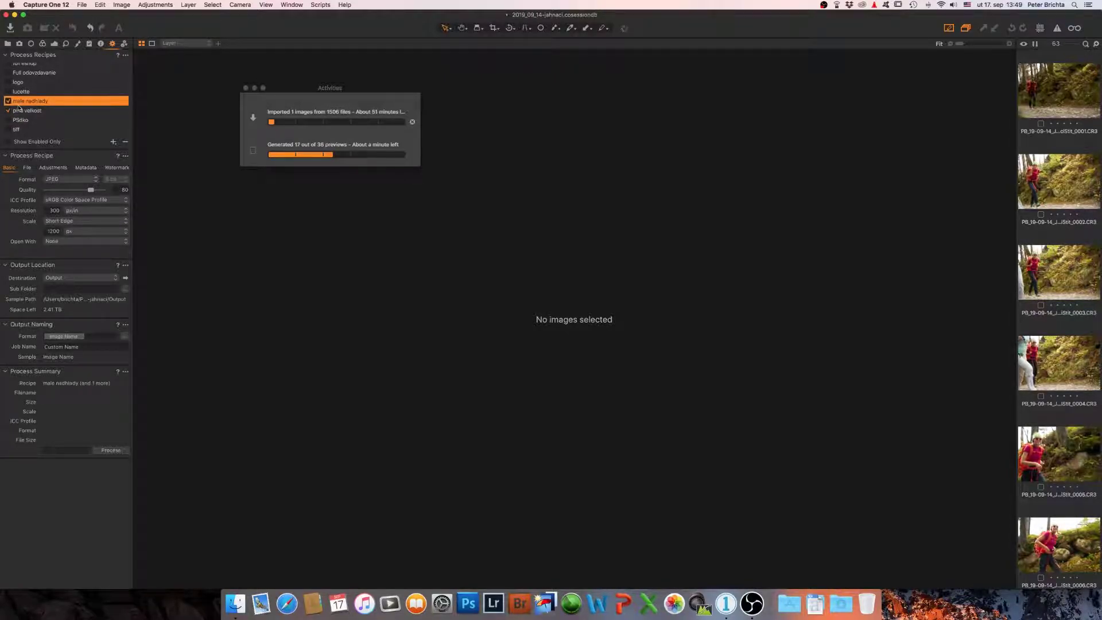
mouse_move(19, 107)
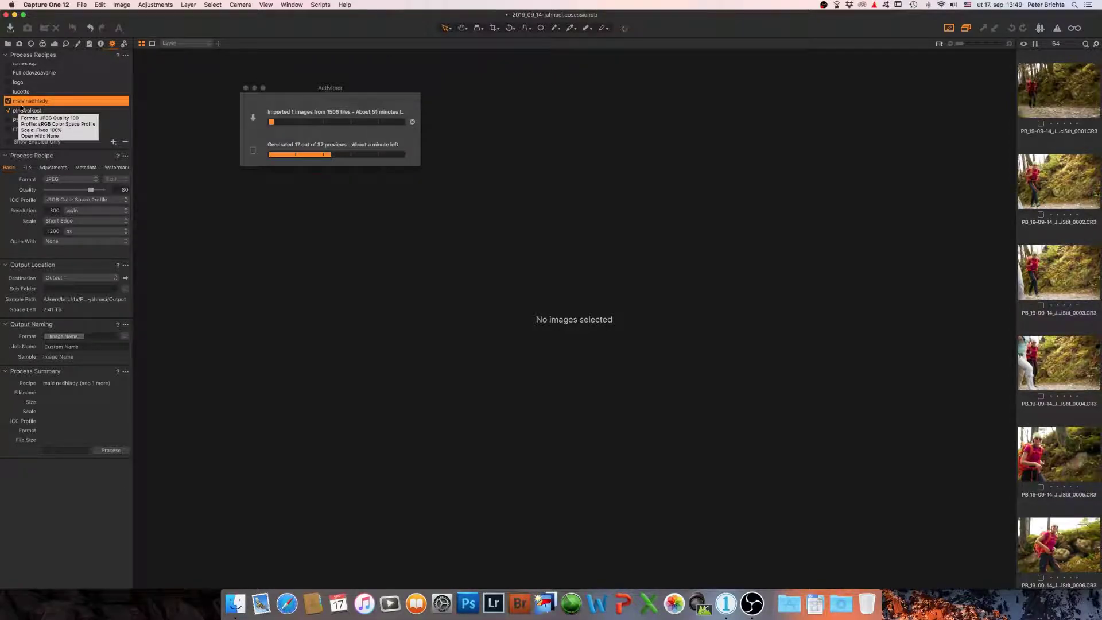
left_click(8, 109)
left_click(8, 102)
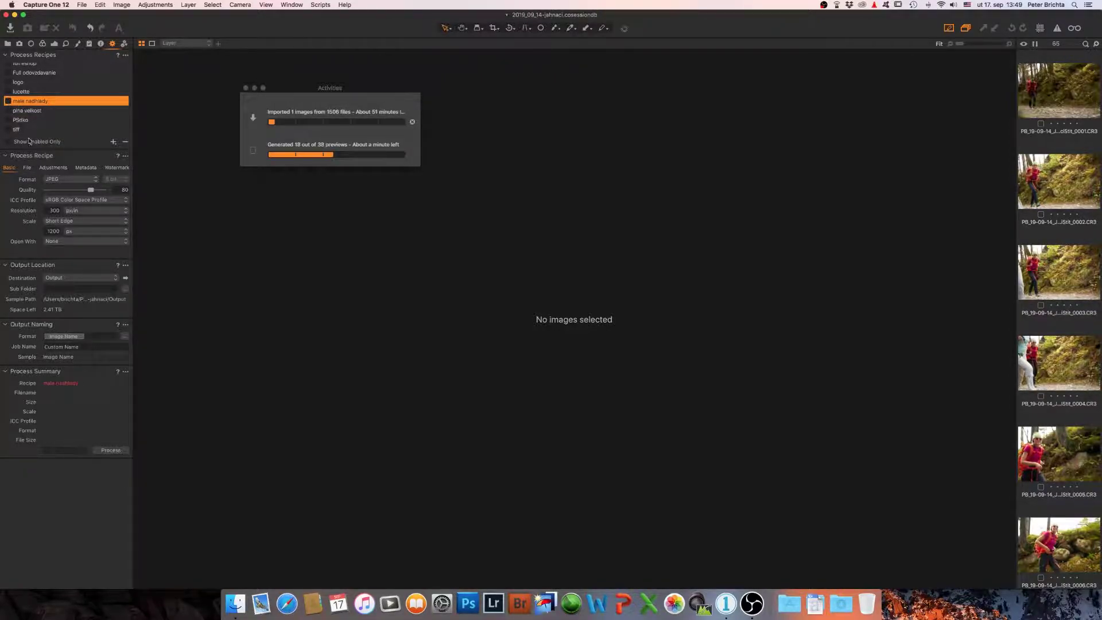
- Create a new process recipe named "test"
left_click(113, 142)
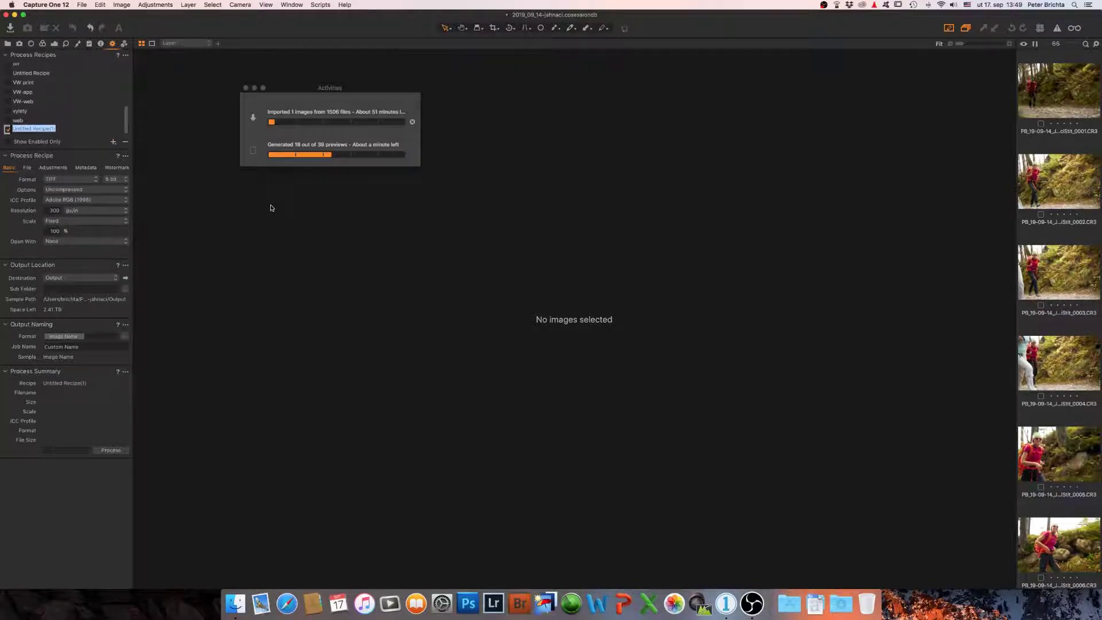
type("ta")
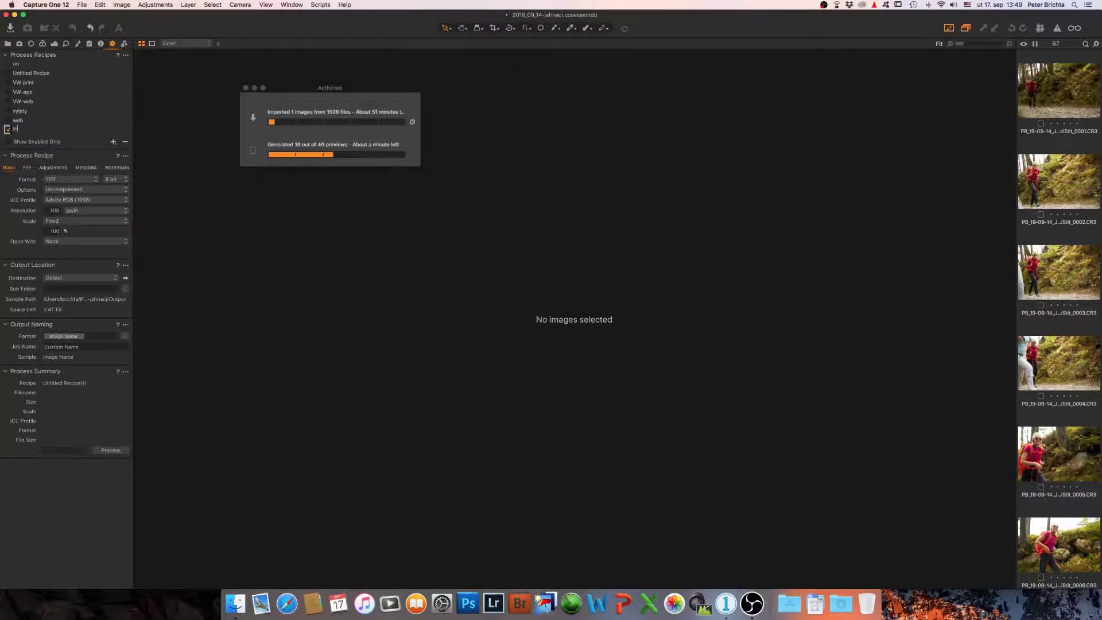
type("st")
key("Return")
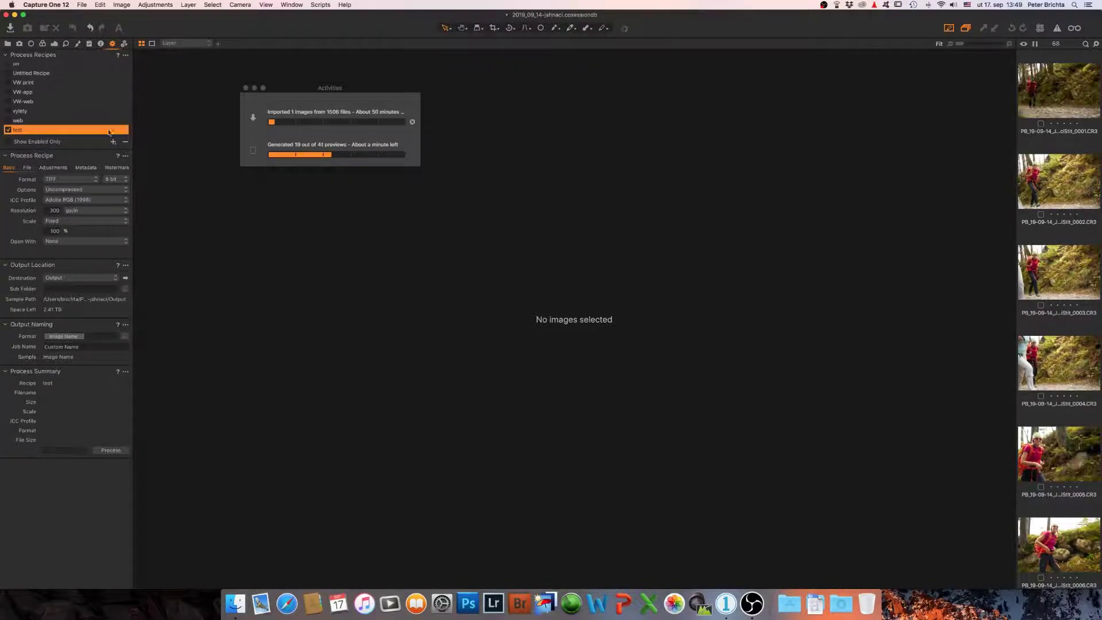
- Set the test recipe to JPEG format with quality 90 and the sRGB Color Space Profile
left_click(56, 180)
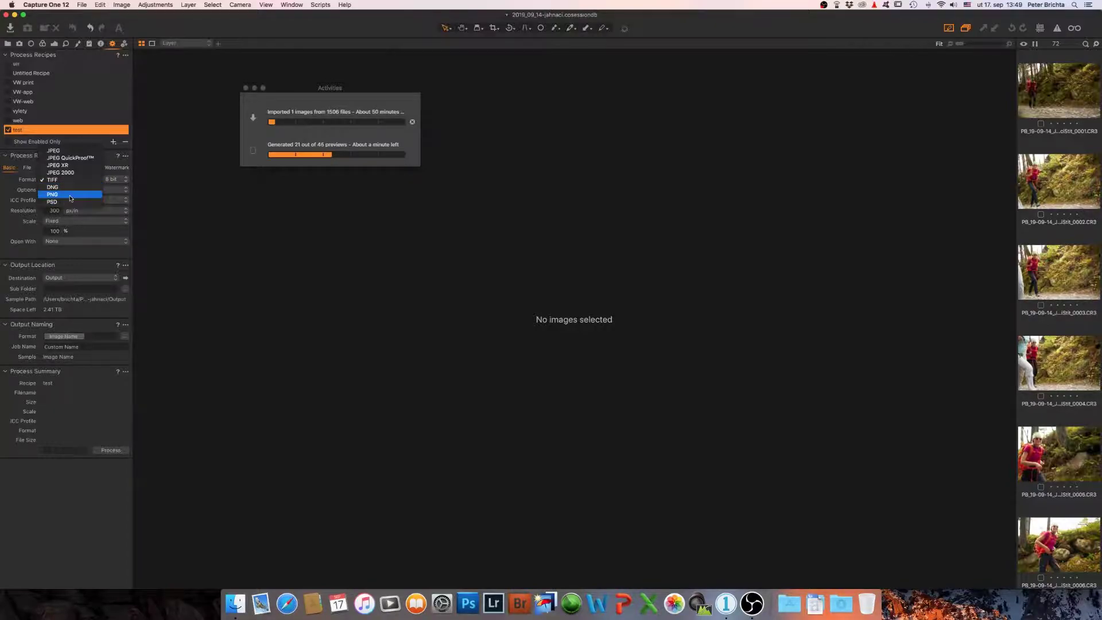
left_click(56, 152)
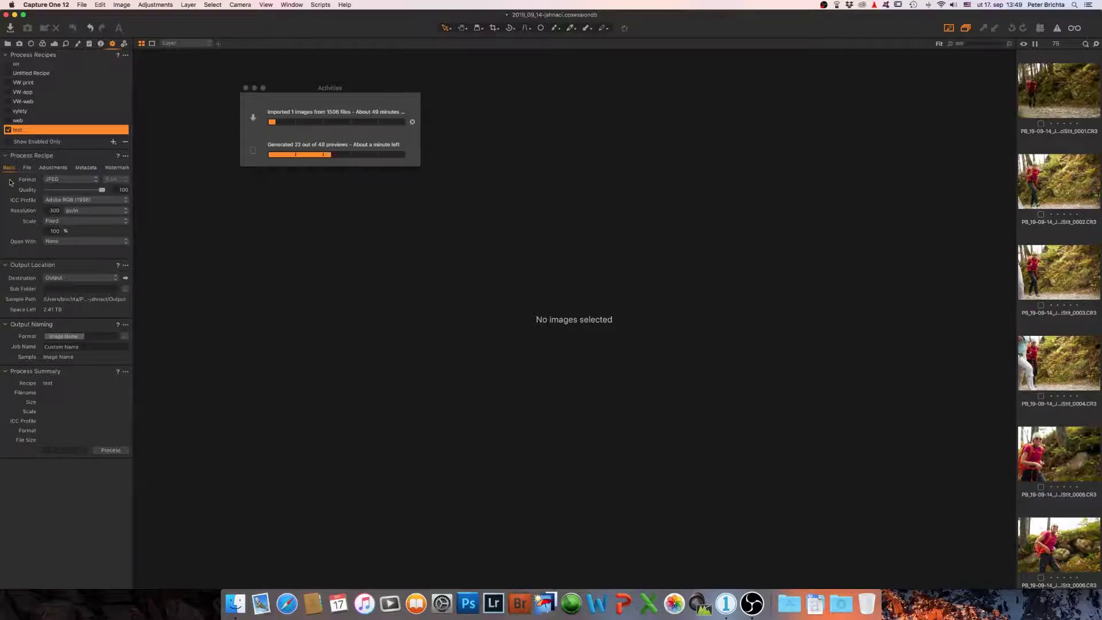
left_click(119, 189)
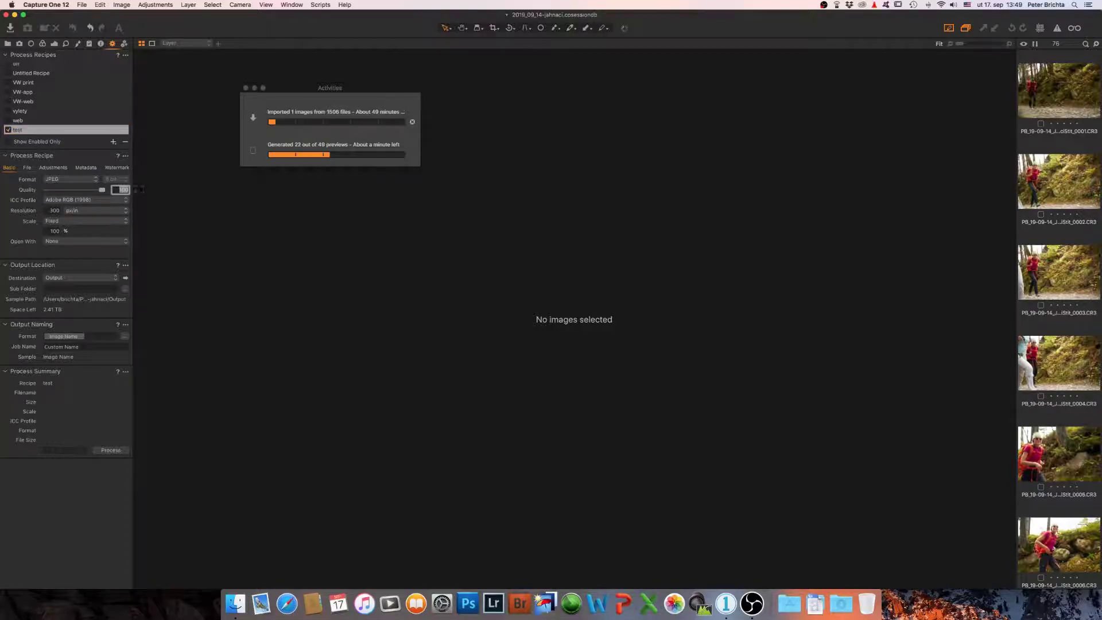
type("90")
left_click(83, 199)
left_click(83, 208)
- Scale the test recipe's output by Short Edge to 1200 px and keep Open With at None
left_click(55, 223)
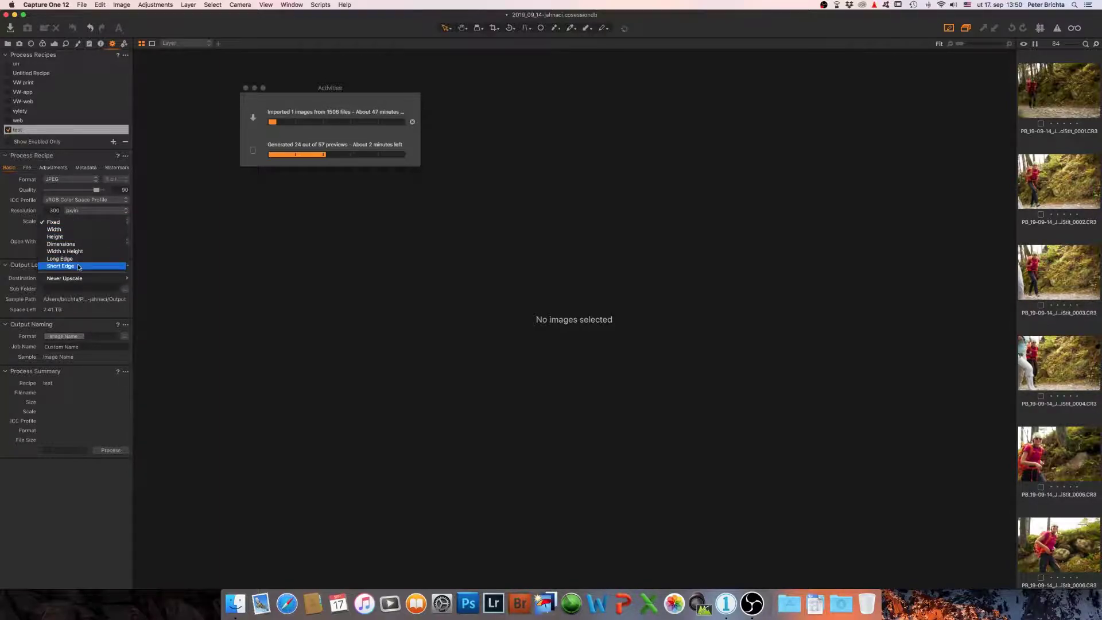
left_click(79, 266)
left_click(80, 230)
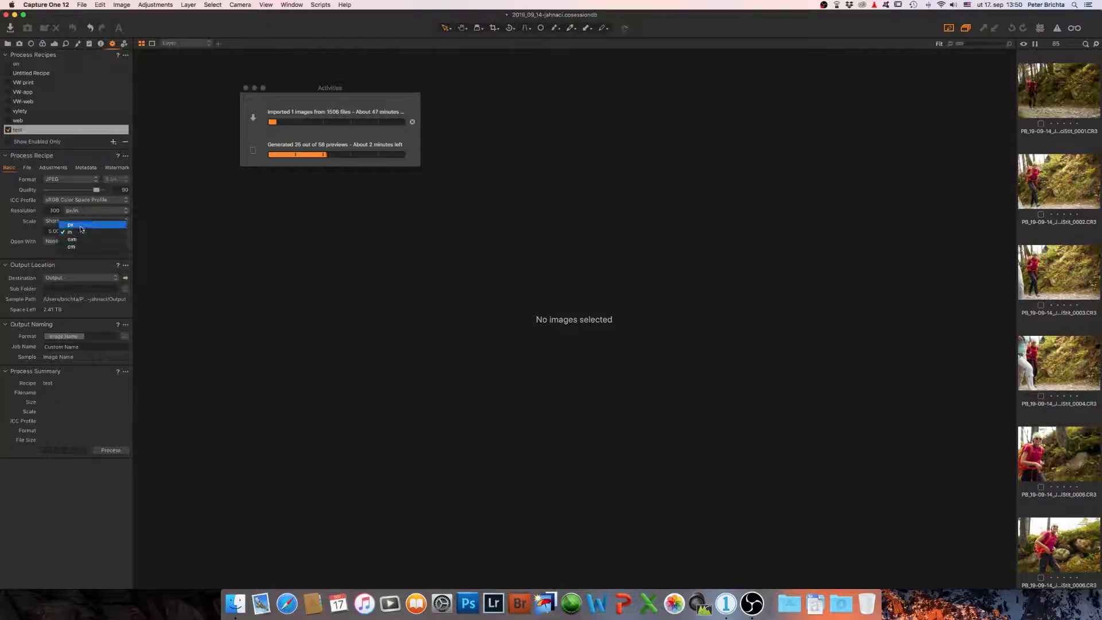
left_click(80, 226)
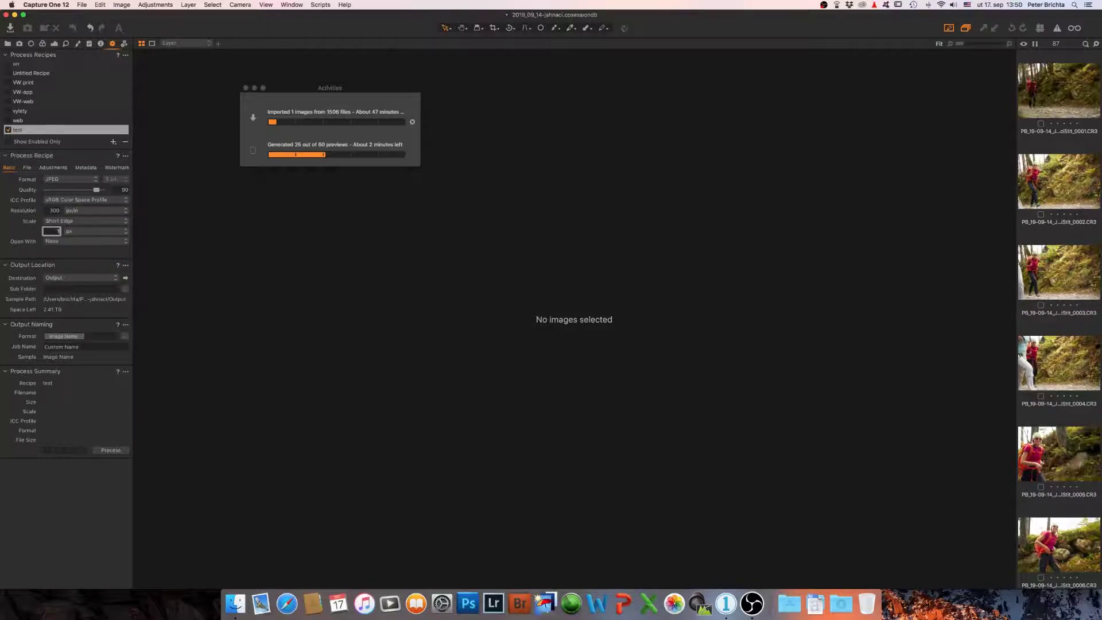
type("1200")
key("Return")
left_click(79, 241)
left_click(78, 242)
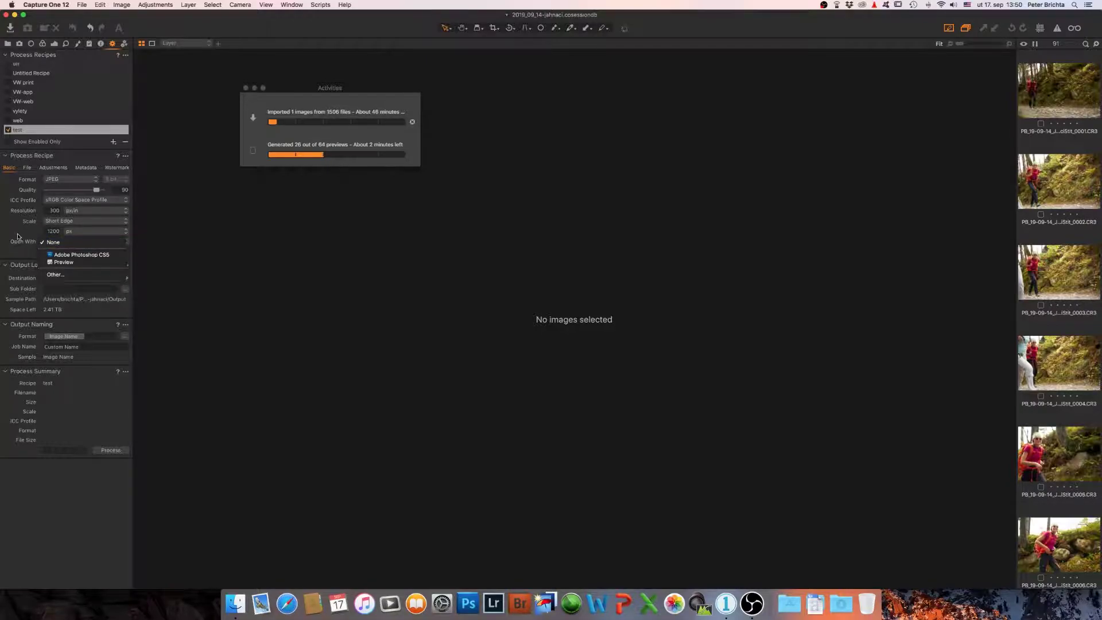
- Set the test recipe's output sub folder to "preview"
left_click(27, 167)
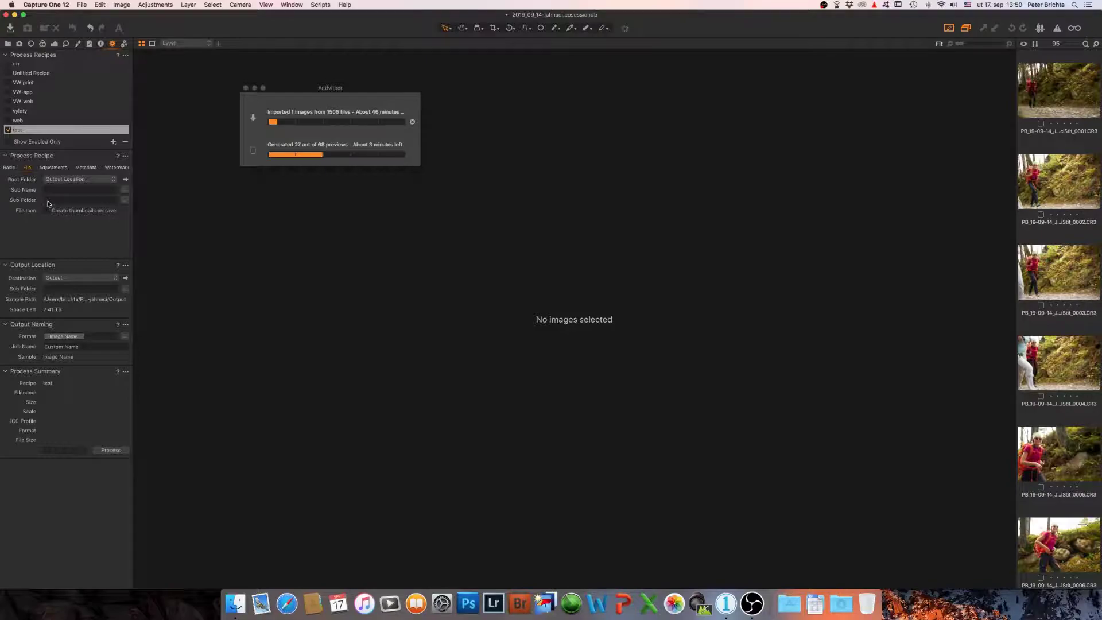
left_click(48, 202)
type("preview")
key("Return")
- Check the session's Output folder in Finder, and return to Capture One
left_click(236, 602)
left_click(507, 202)
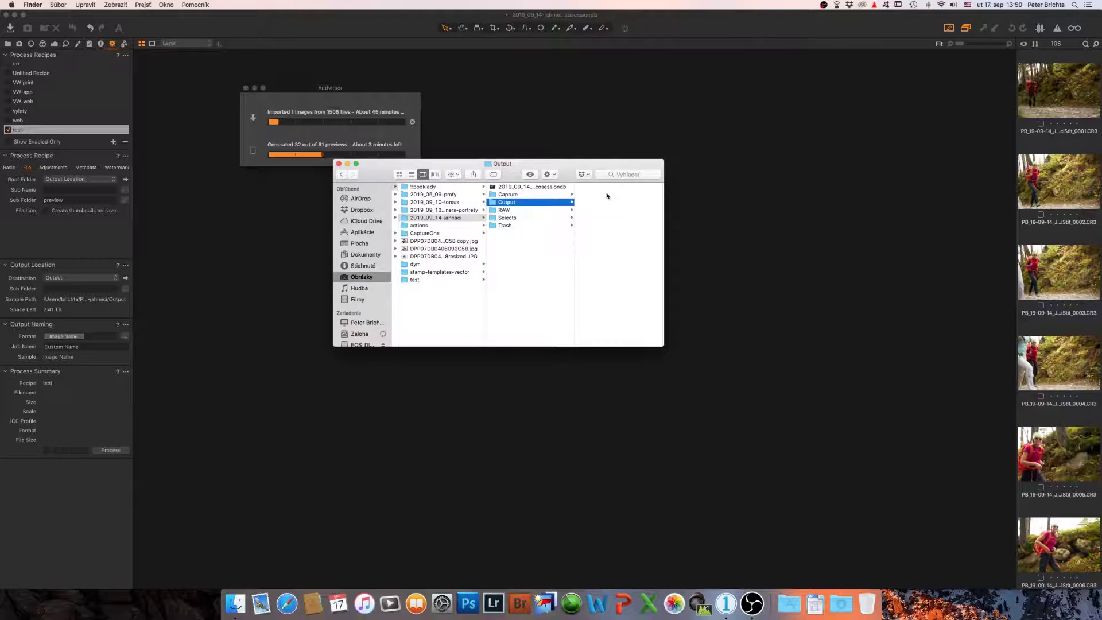
left_click(70, 184)
- Set the test recipe's sharpening to Output Sharpening for Screen
left_click(53, 167)
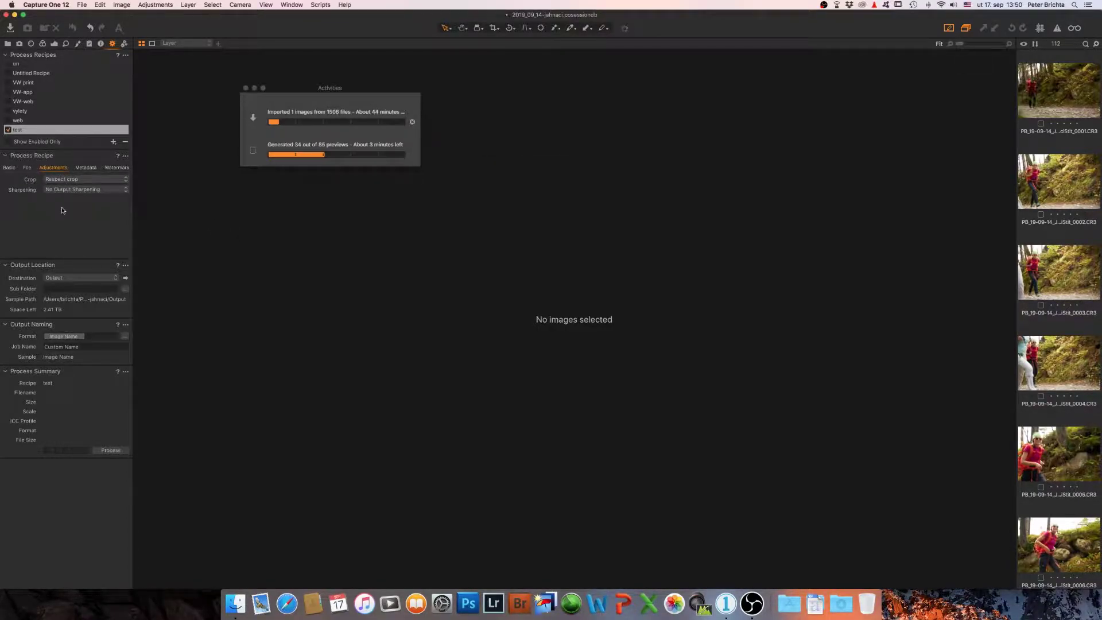
left_click(48, 190)
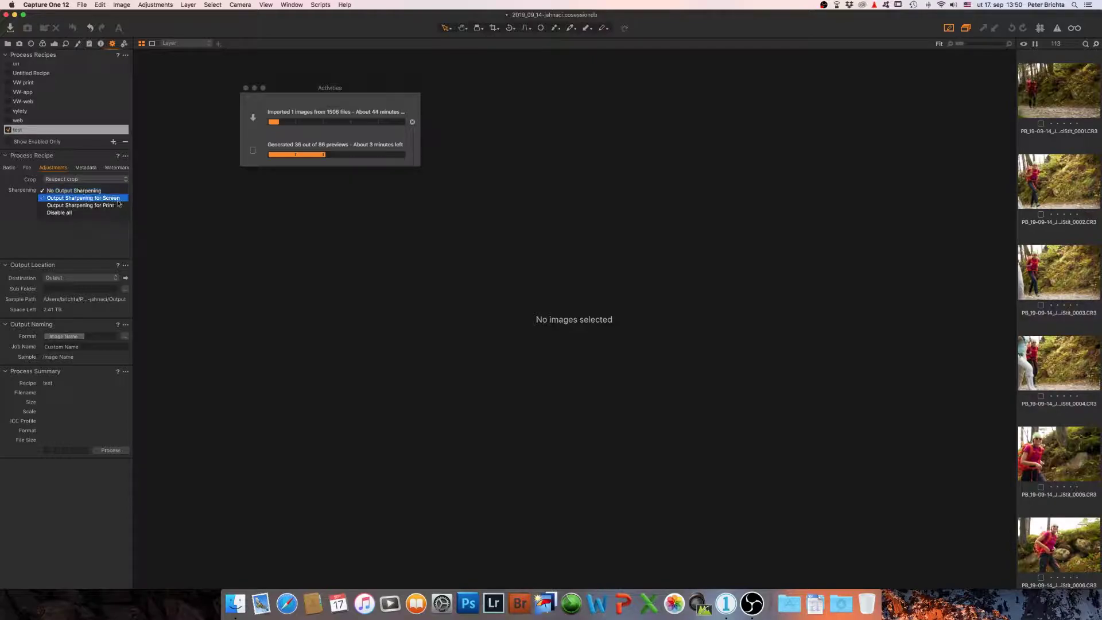
left_click(75, 197)
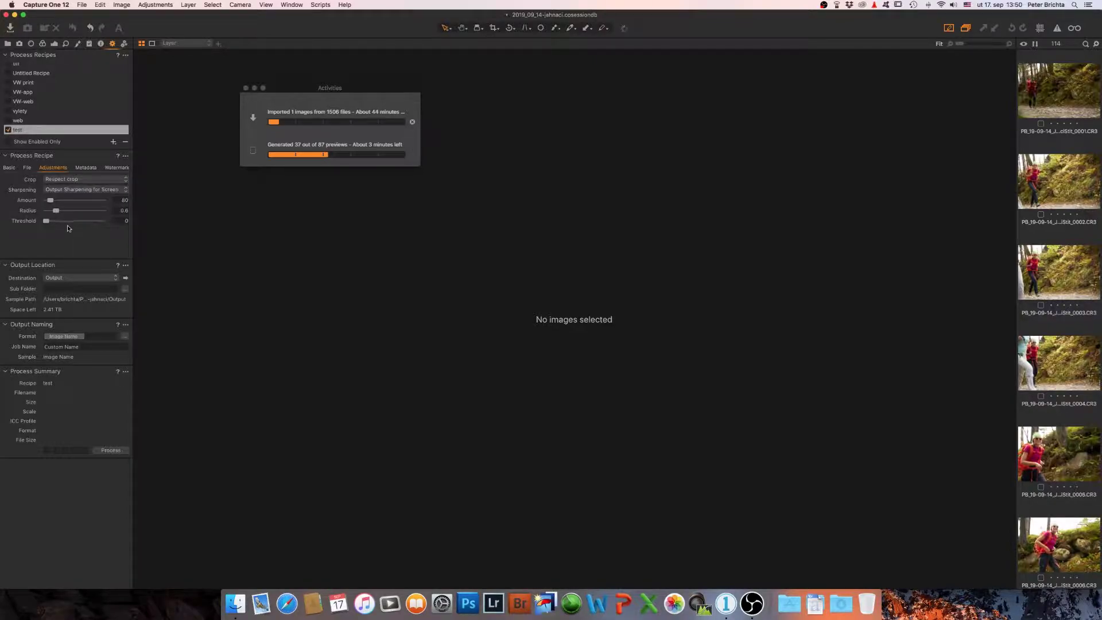
- Review the test recipe's metadata options and watermark kinds, keeping the watermark at None
left_click(86, 168)
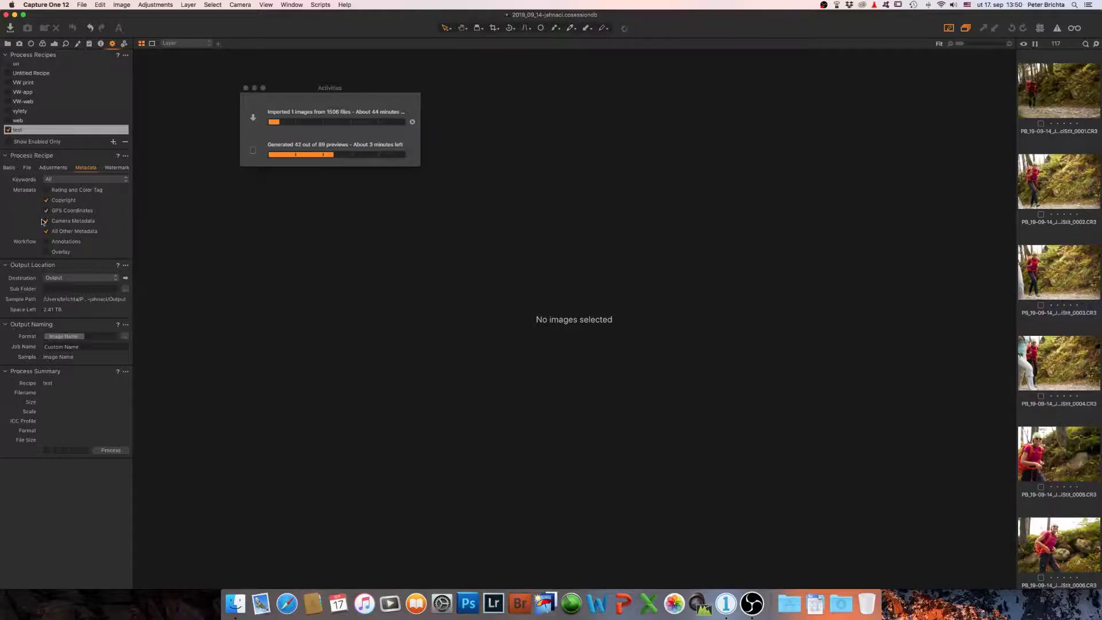
left_click(118, 167)
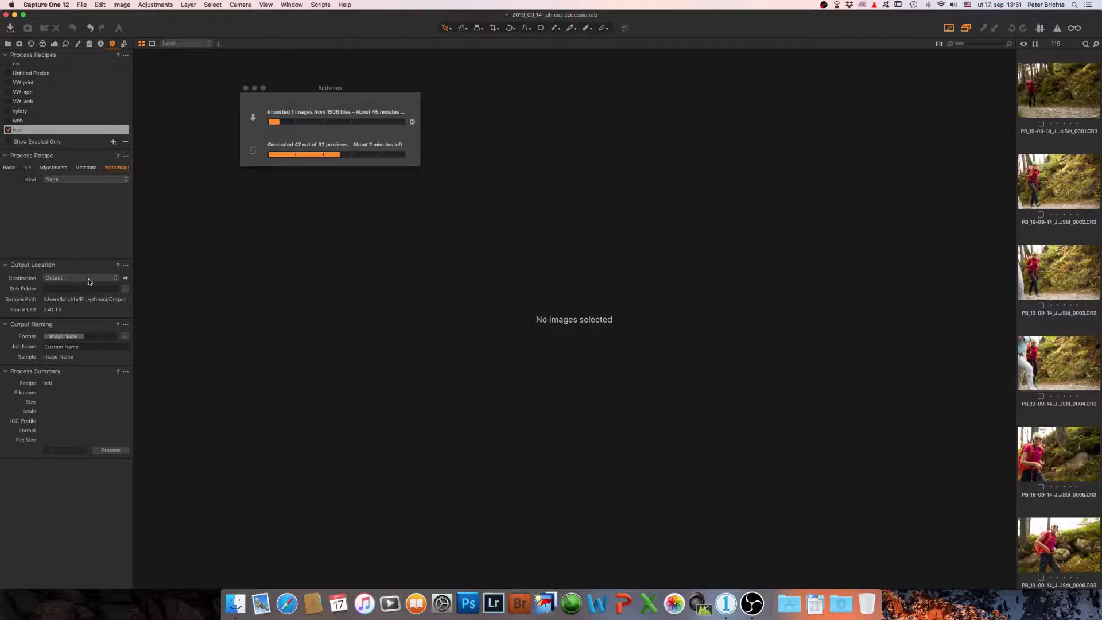
left_click(64, 179)
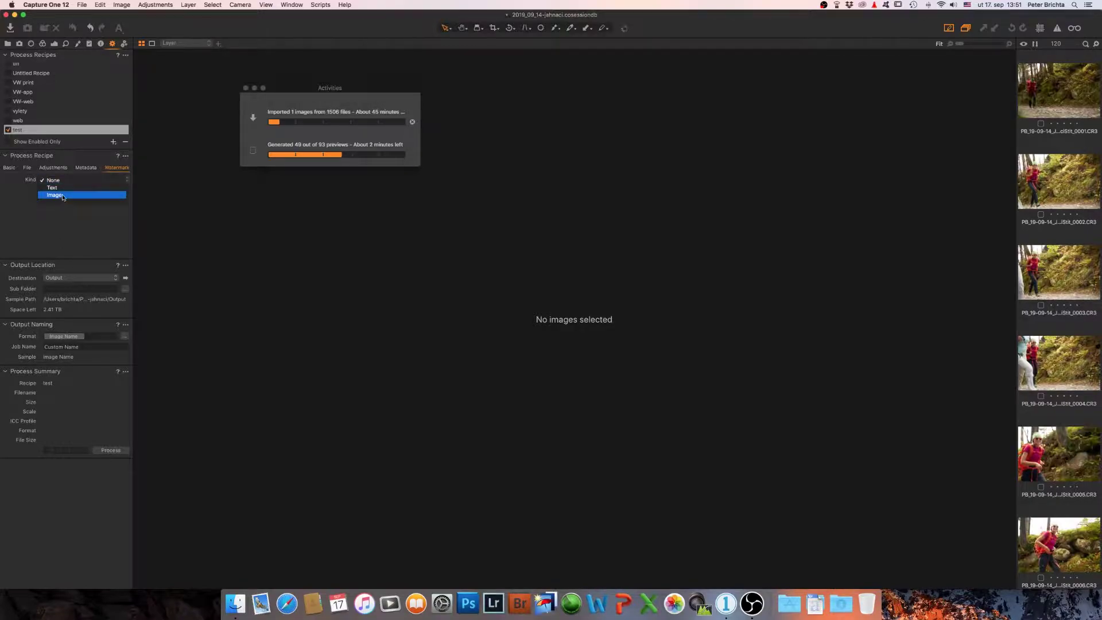
left_click(60, 181)
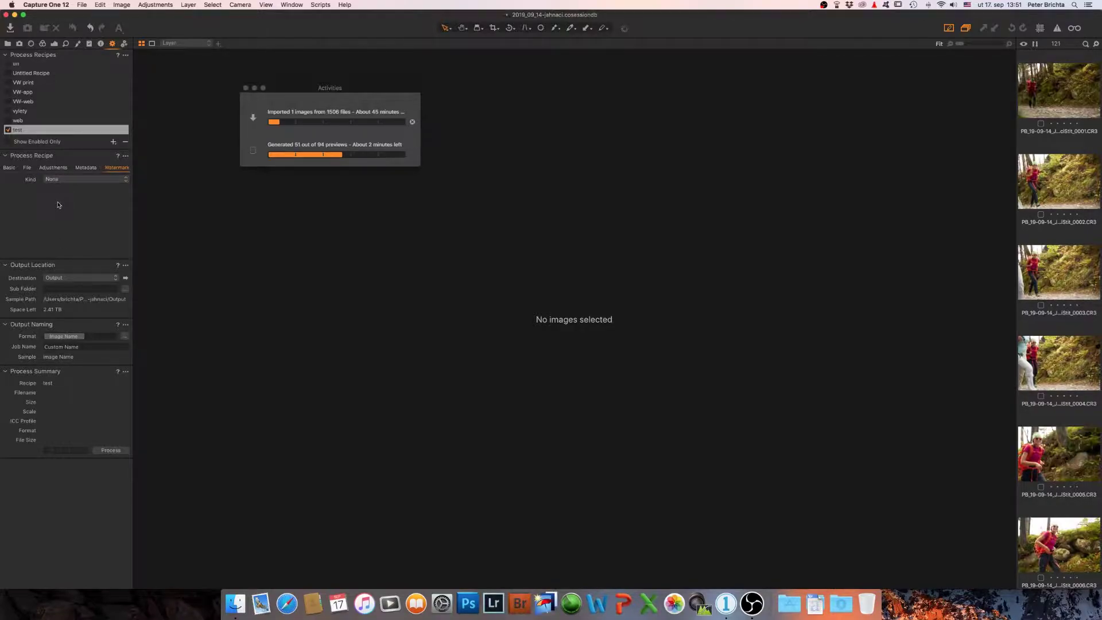
- Enable the web recipe to review its basic output settings, and disable it again
left_click(8, 120)
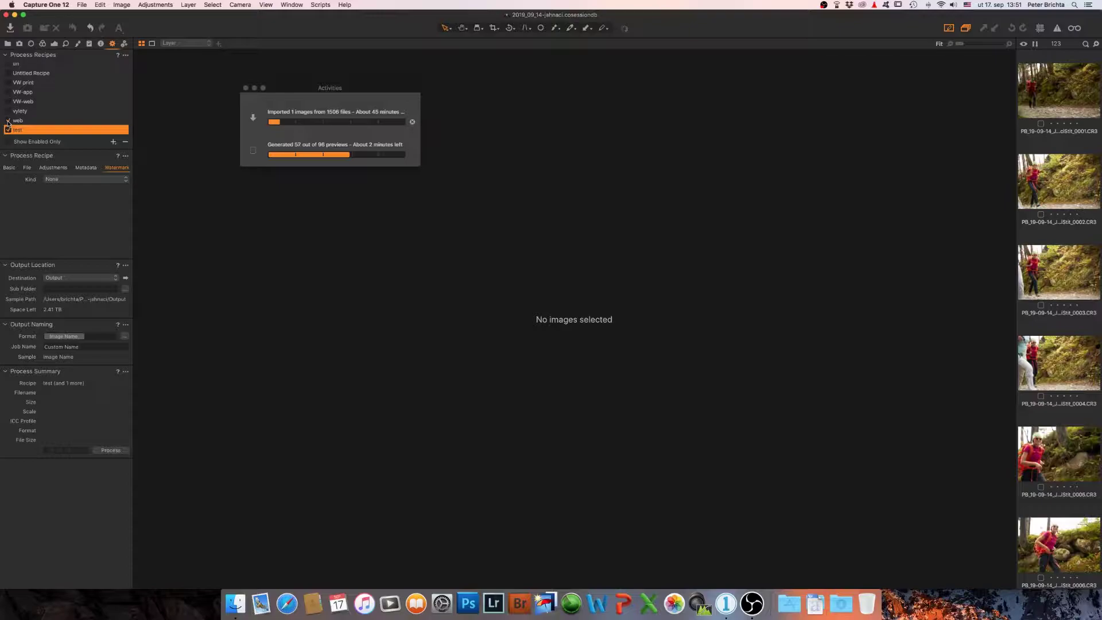
left_click(17, 120)
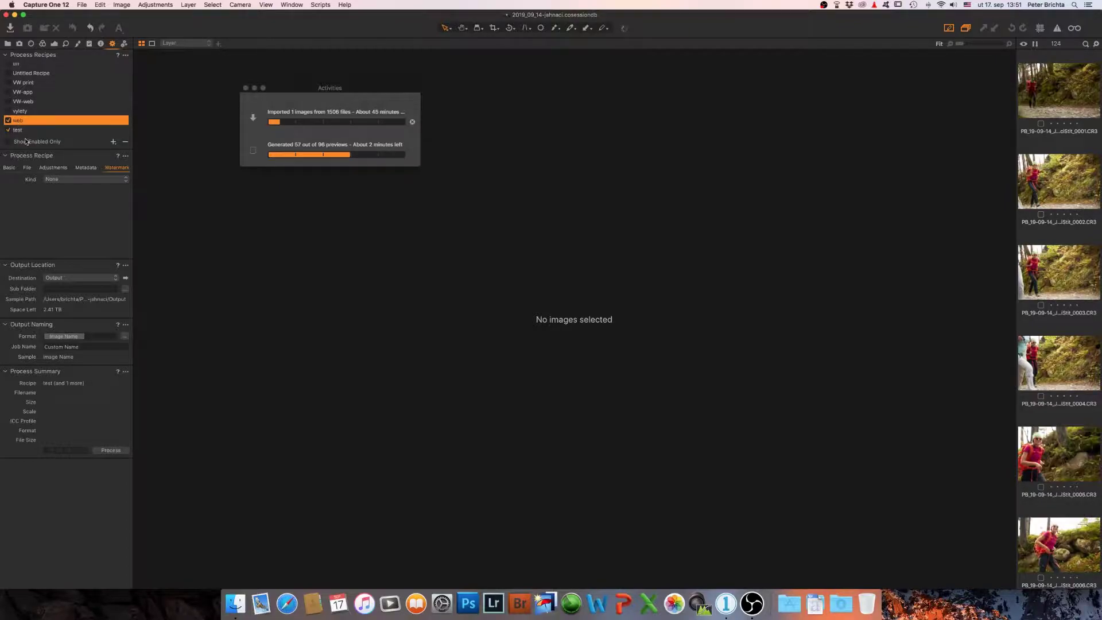
left_click(9, 168)
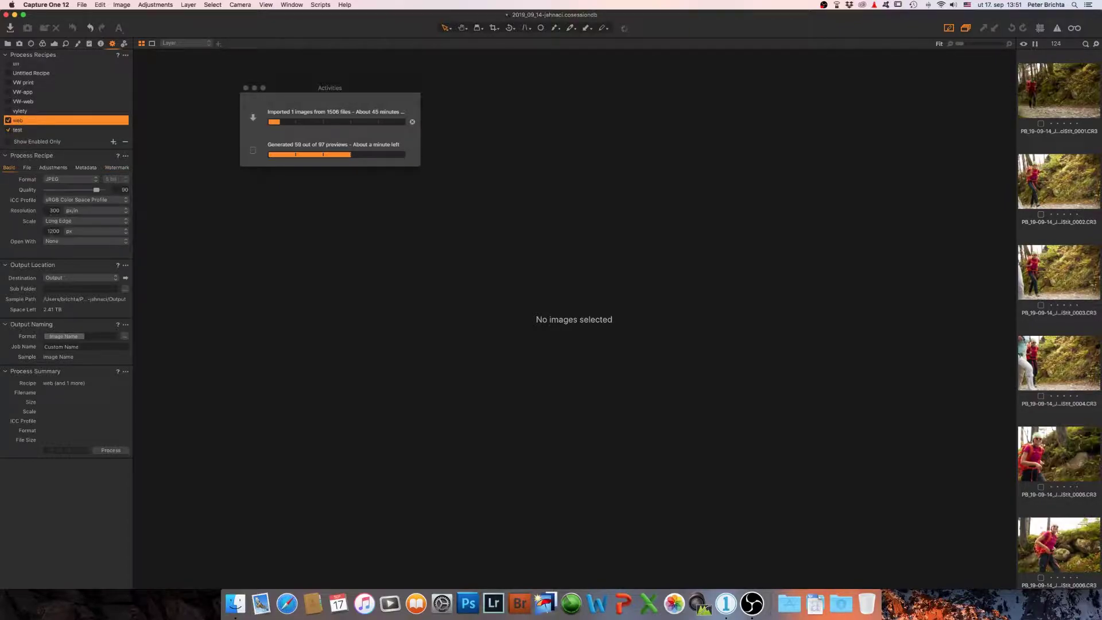
left_click(8, 120)
- Enable the vylety recipe alongside test and process image PB_19-09-14_JahnaciStit_0002 with both recipes
left_click(8, 111)
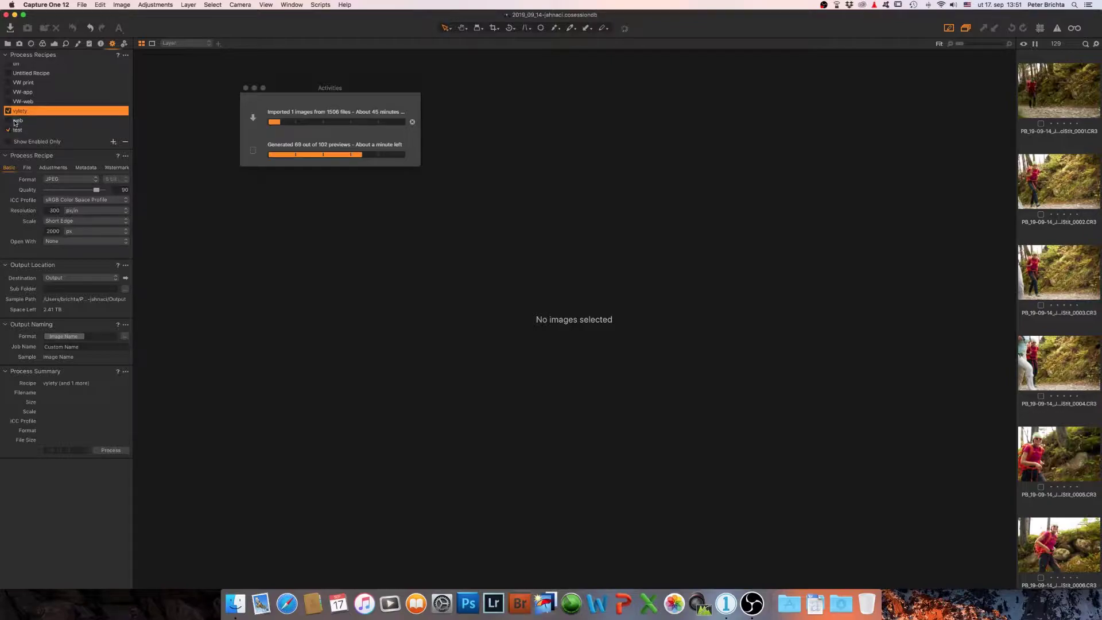
left_click(1042, 271)
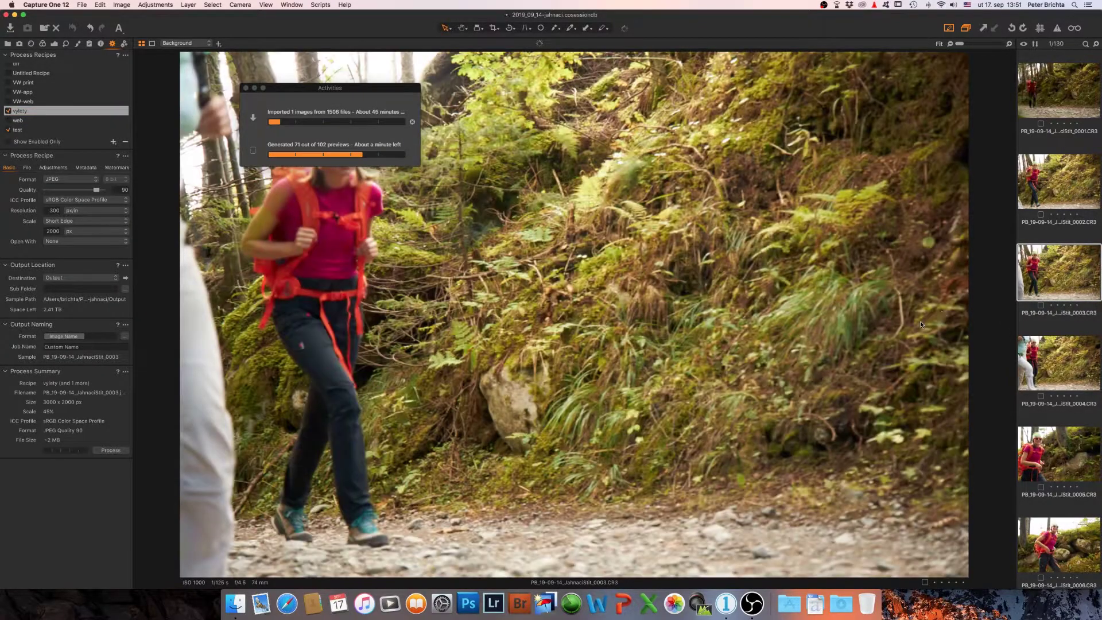
left_click(1061, 184)
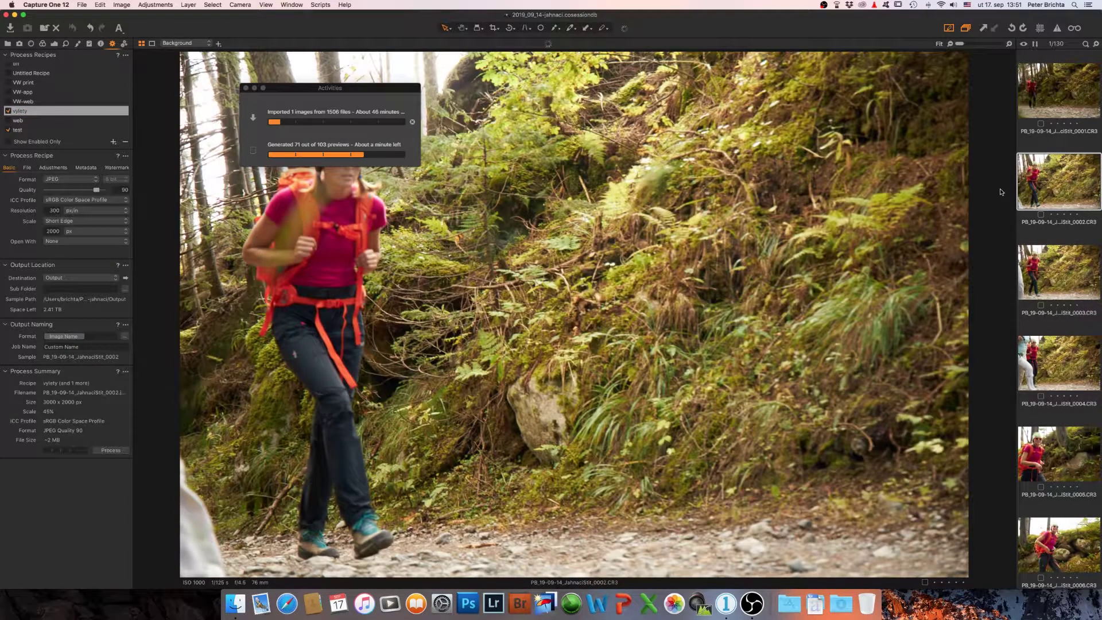
left_click(111, 451)
- Examine the processed 0002 JPEG inside the Output folder's preview subfolder in Finder
left_click(235, 603)
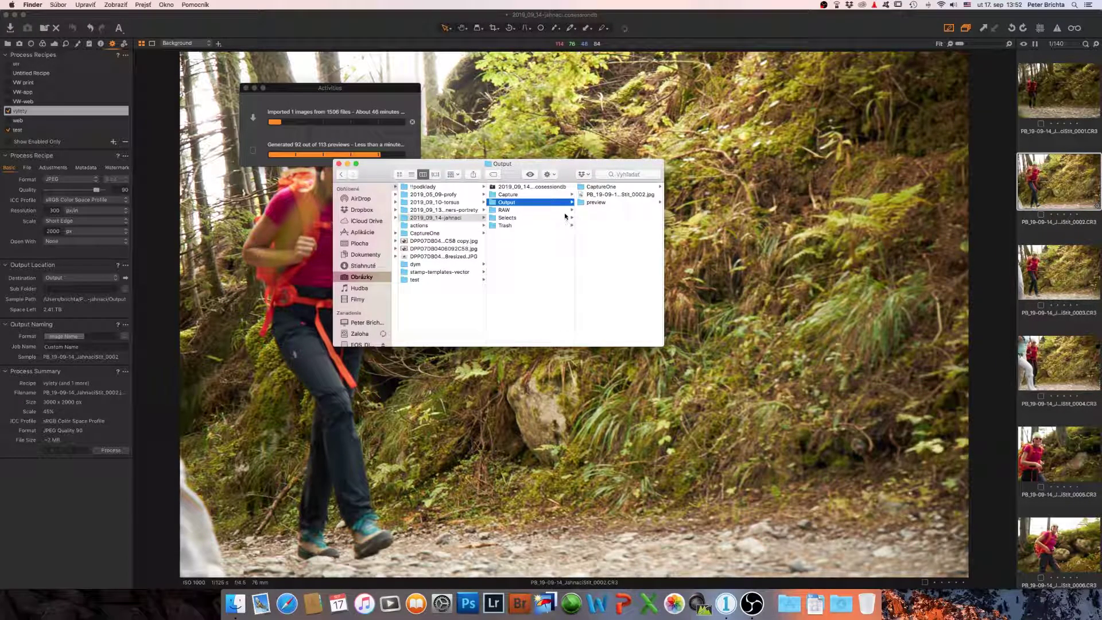
left_click(596, 203)
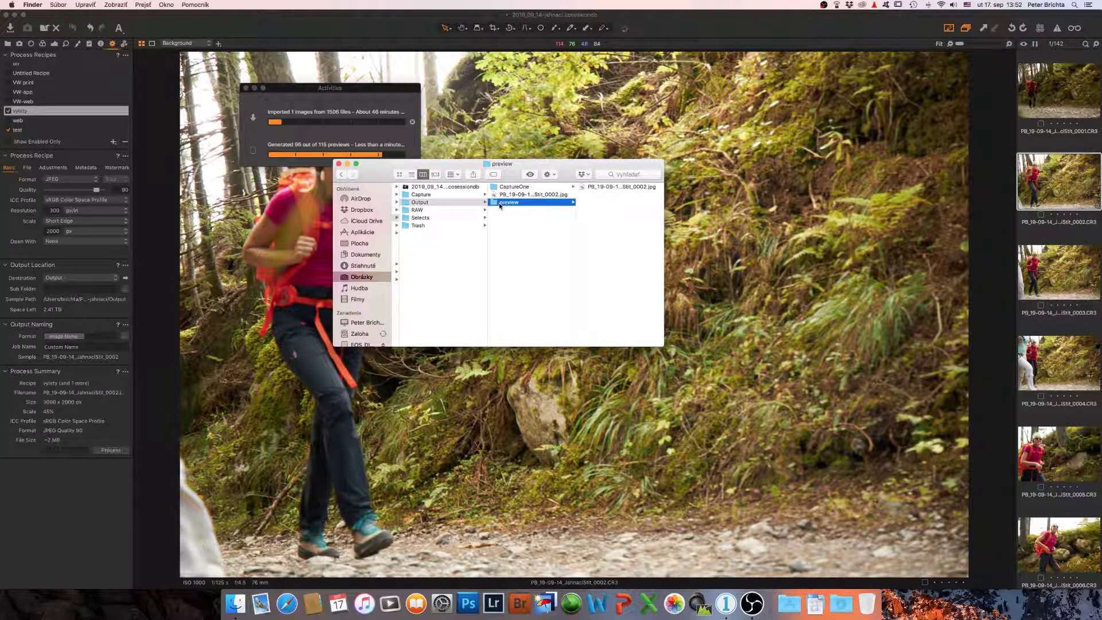
left_click(608, 188)
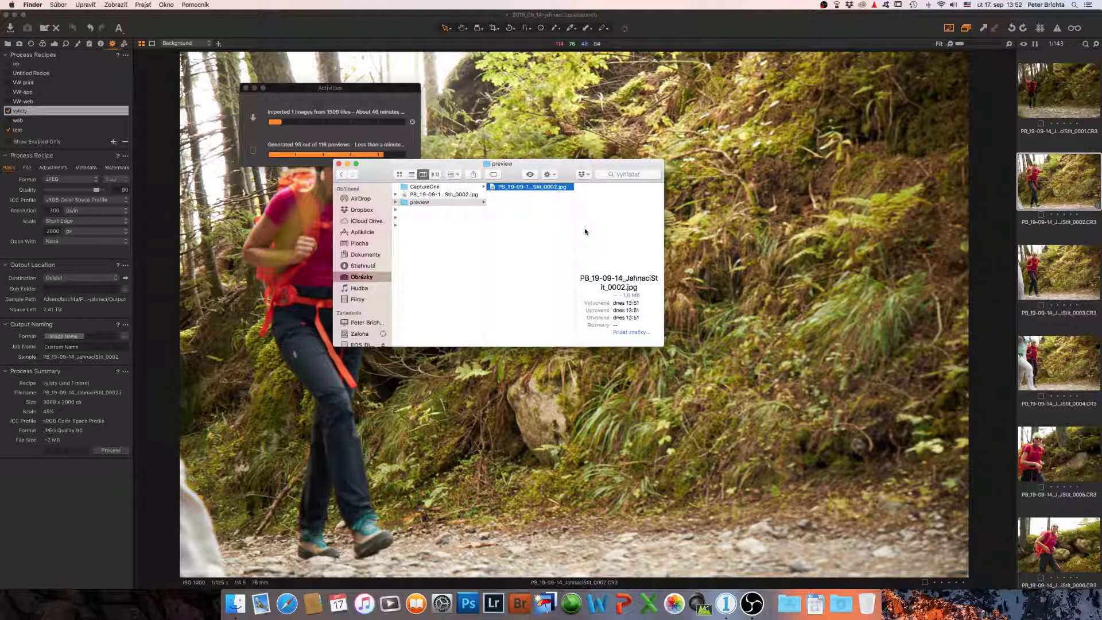
- Compare the vylety recipe's file location settings with its exported 0002 JPEG in the Output folder in Finder
left_click(20, 112)
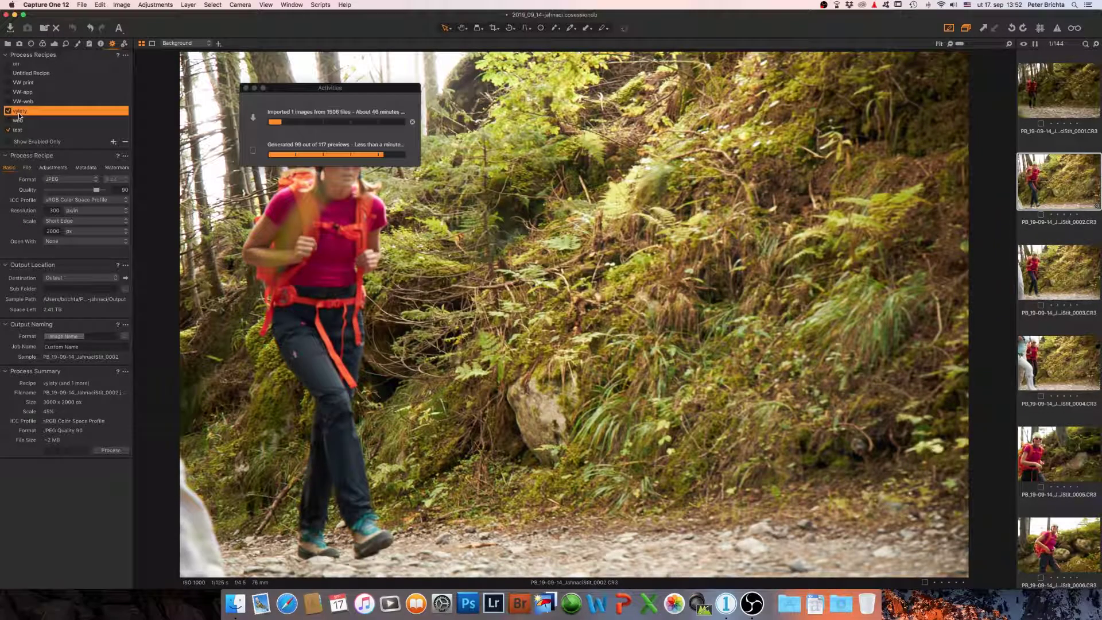
left_click(26, 168)
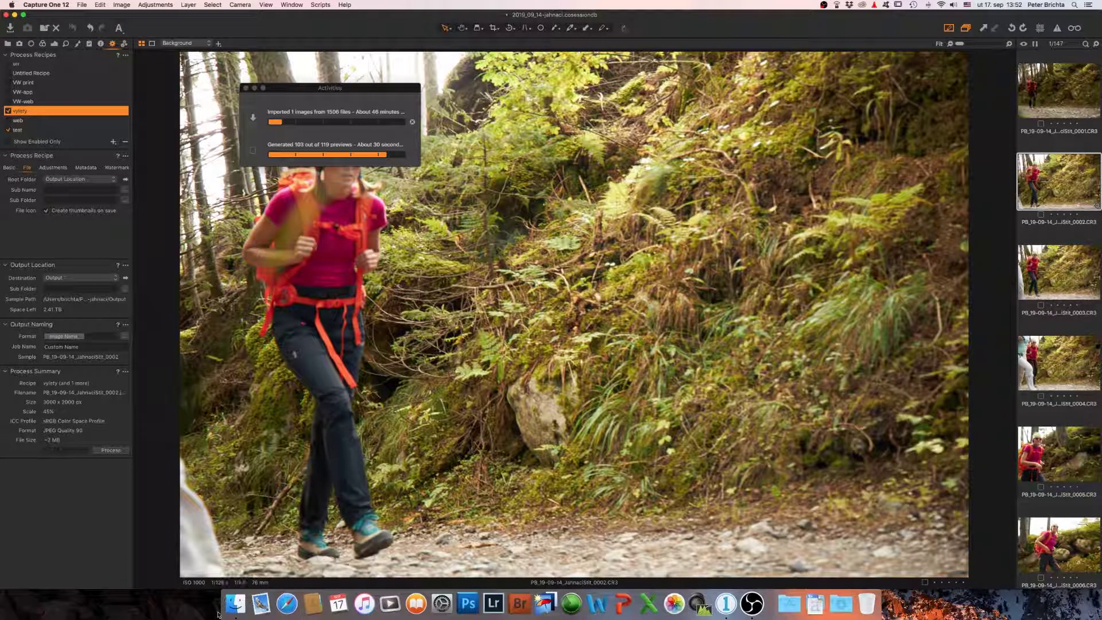
left_click(235, 603)
left_click(456, 195)
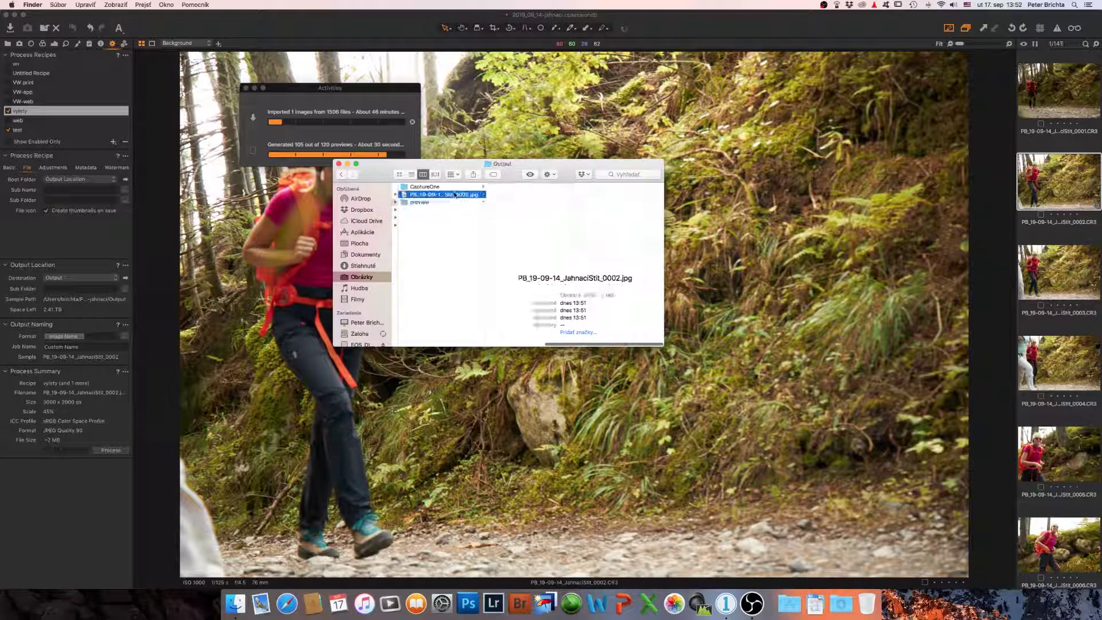